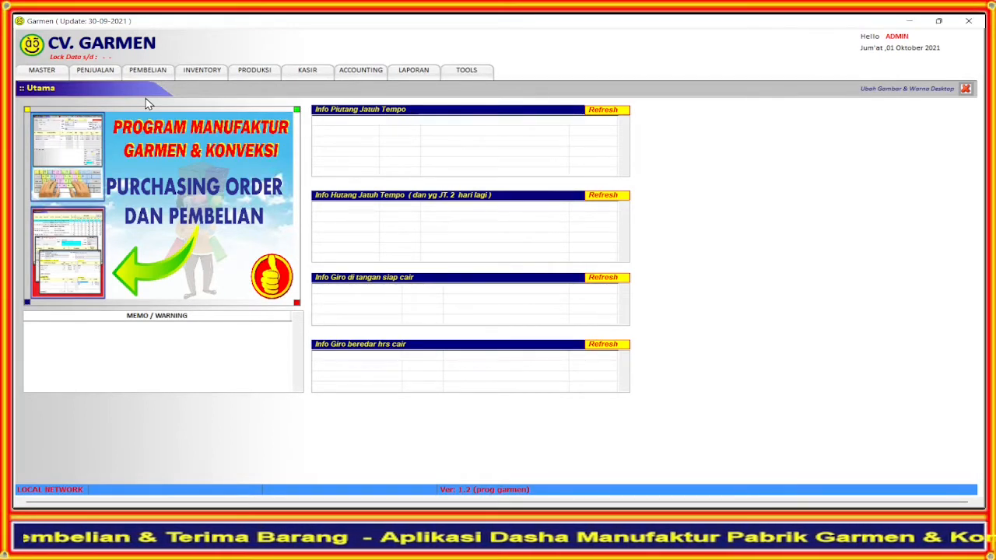
# Step: Start a new purchase note (Nota Pembelian) and choose CV.SANDANG MURAH as the supplier
pyautogui.click(138, 83)
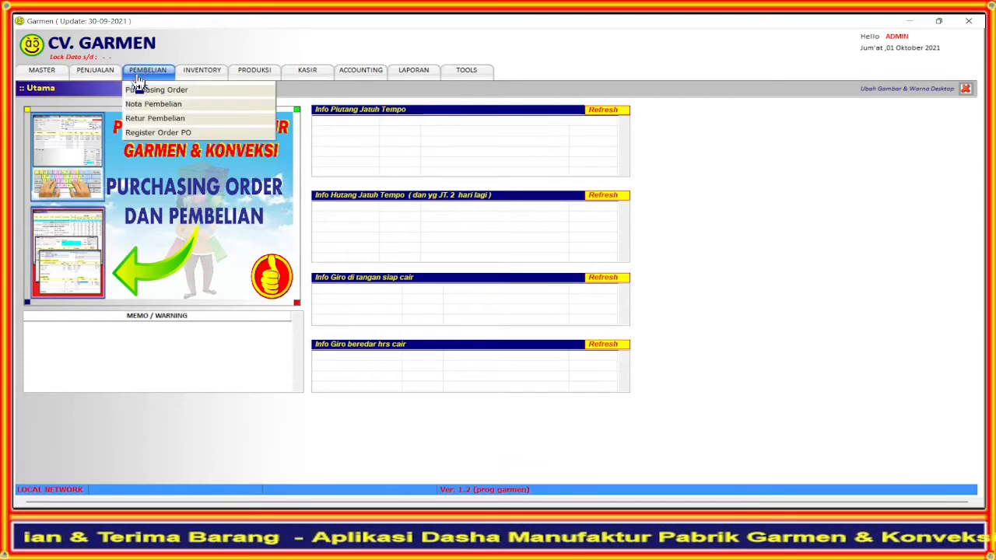
pyautogui.click(181, 107)
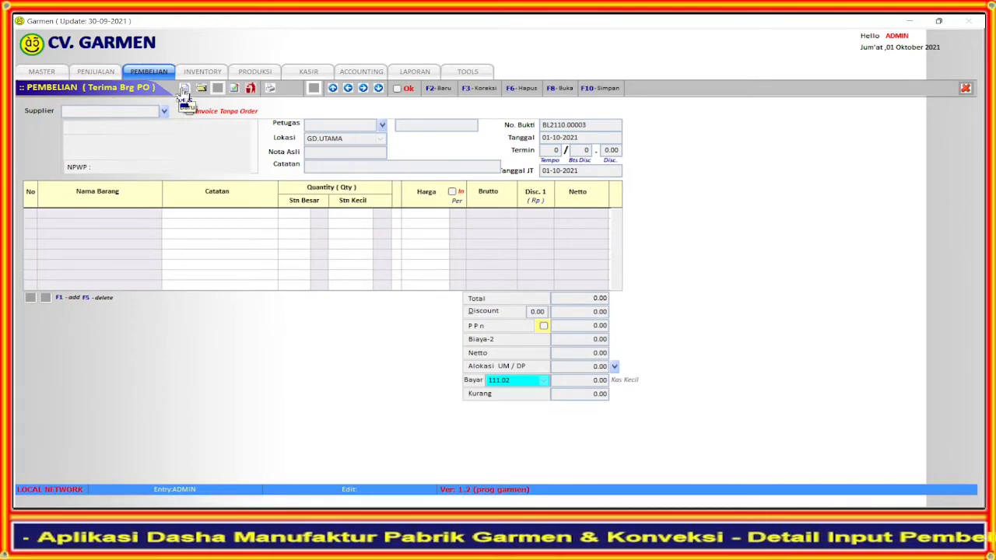
pyautogui.click(185, 88)
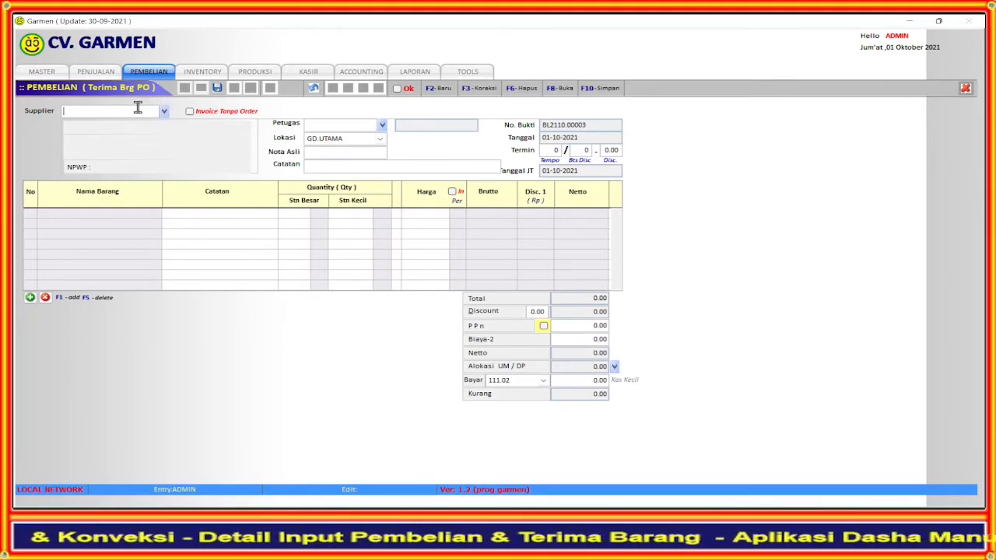
pyautogui.write('A')
pyautogui.press('Return')
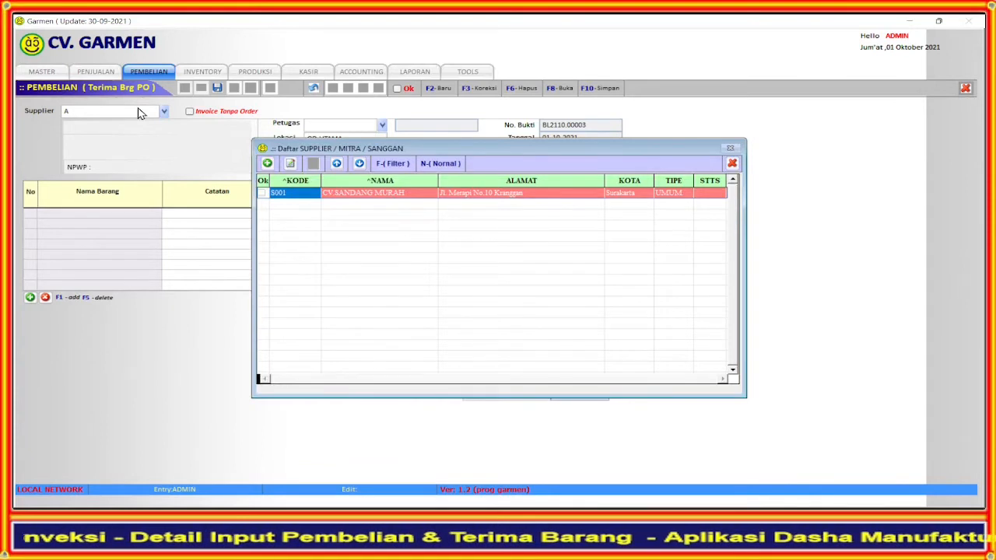
pyautogui.press('Return')
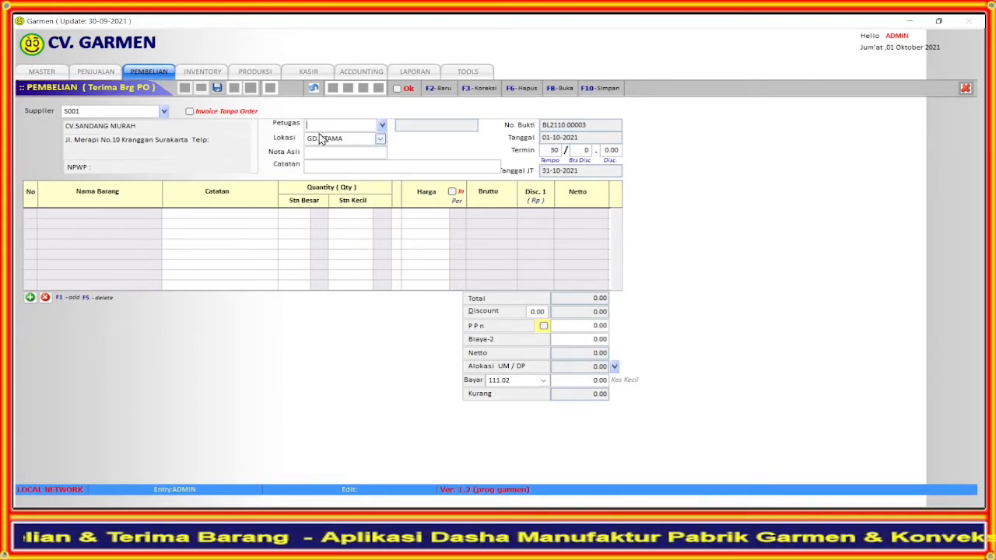
# Step: Assign ADMIN as the officer (Petugas) and GD.UTAMA as the location, leaving the original note number blank
pyautogui.click(382, 127)
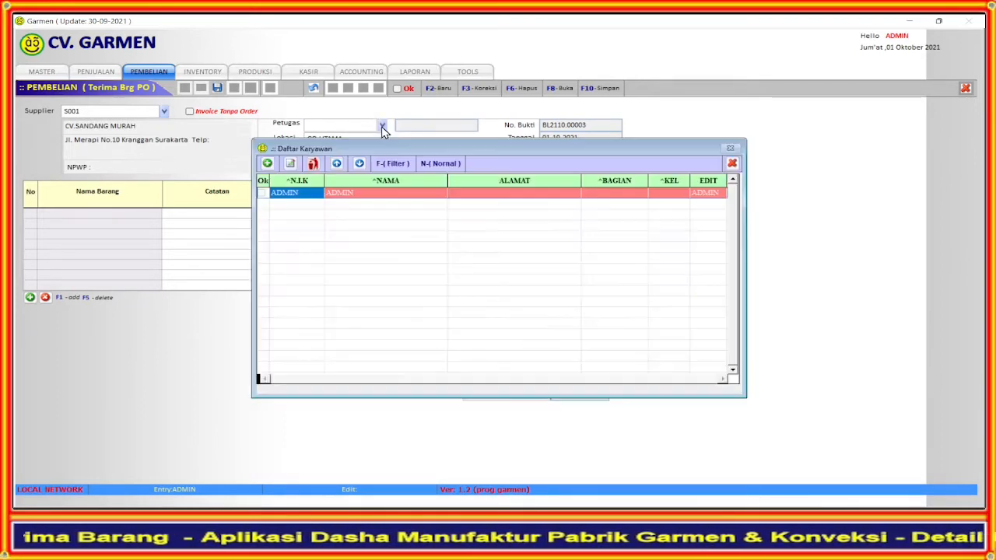
pyautogui.doubleClick(403, 193)
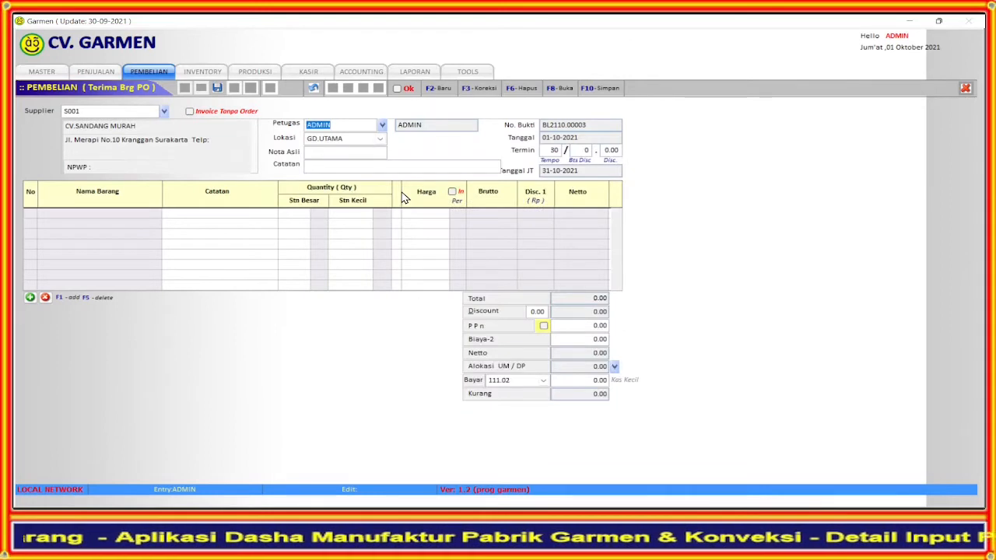
pyautogui.press('Return')
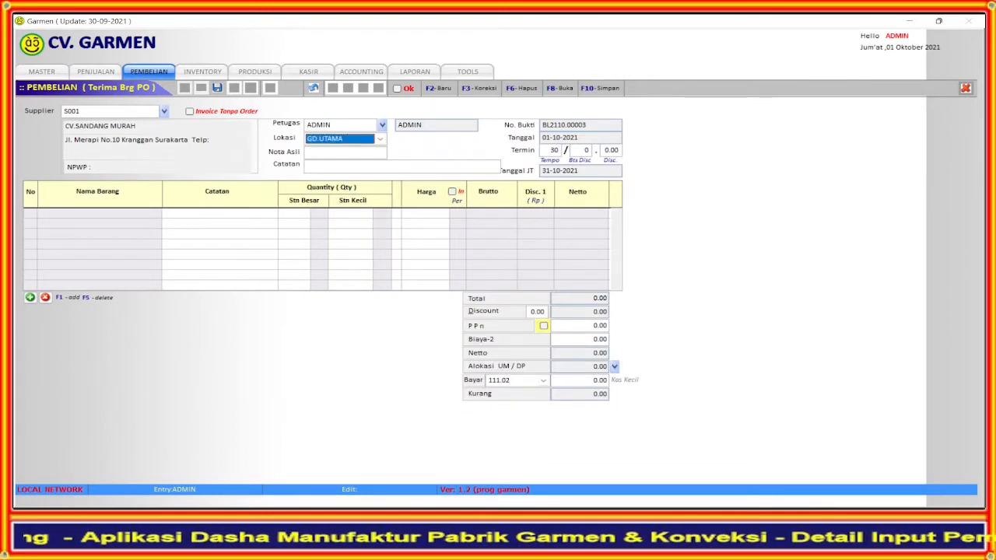
pyautogui.click(344, 143)
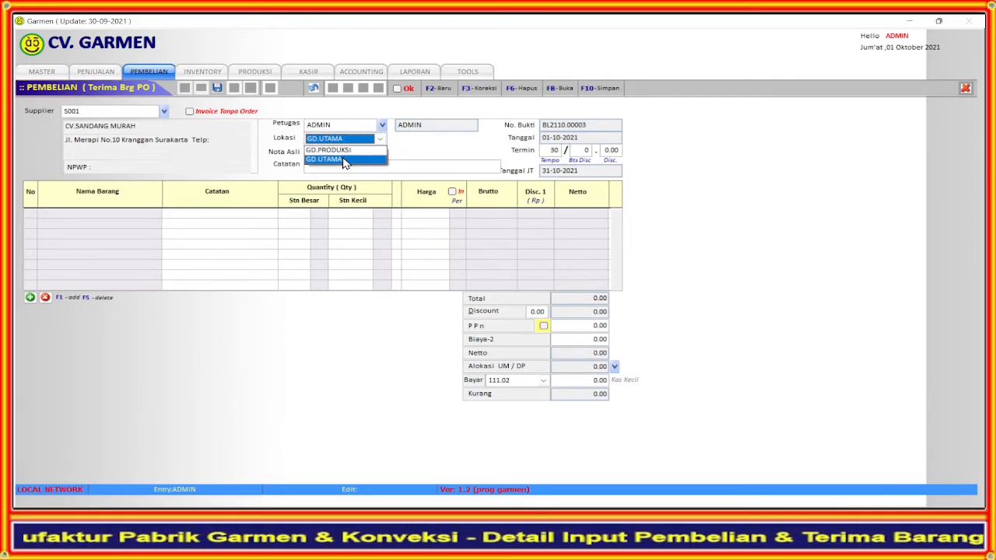
pyautogui.click(345, 161)
pyautogui.click(340, 153)
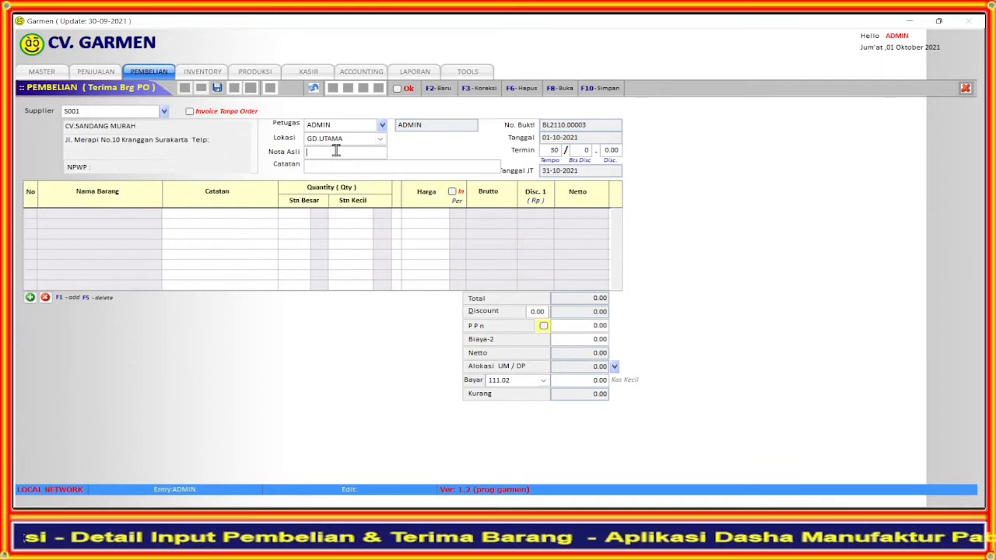
pyautogui.press('Return')
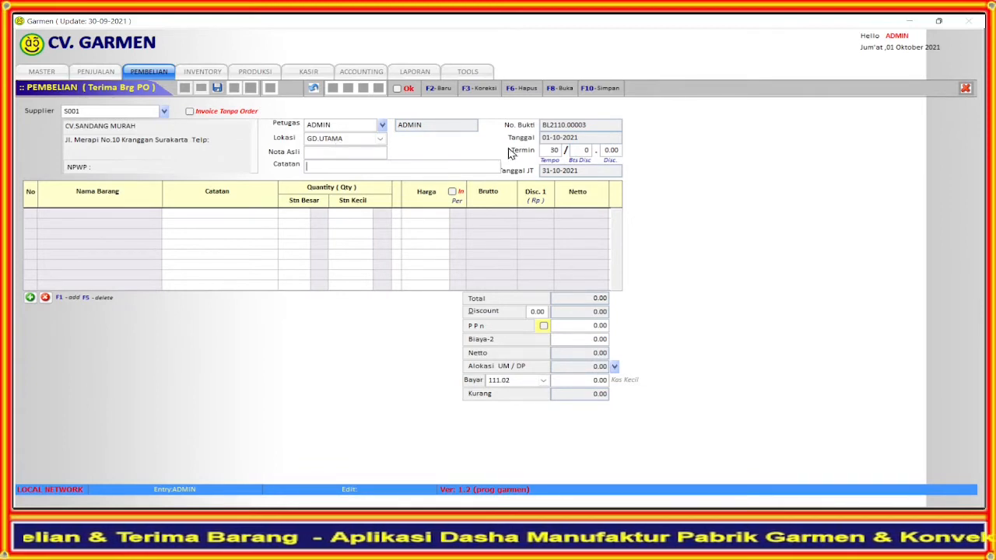
# Step: Set the payment term (Tempo) to 25 days and keep Invoice Tanpa Order unchecked
pyautogui.click(548, 151)
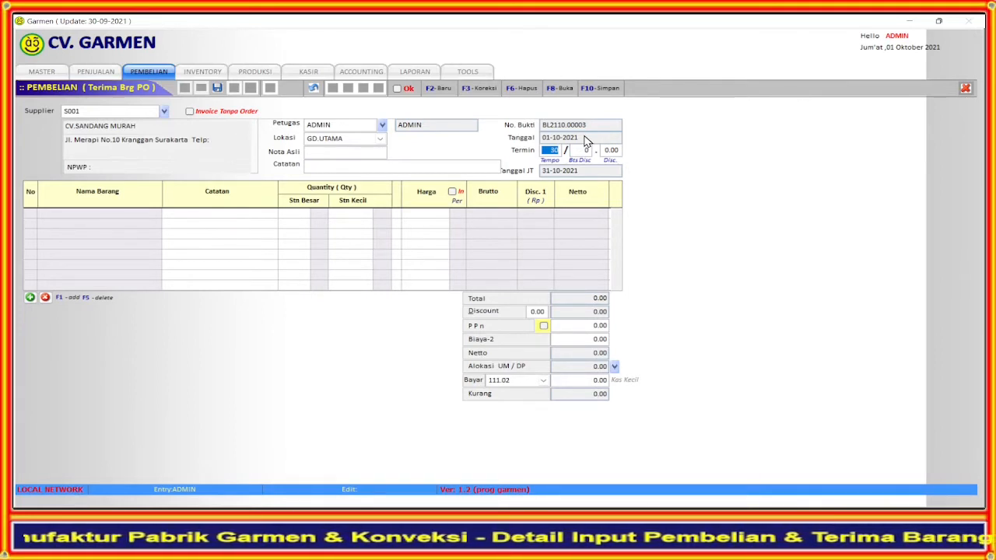
pyautogui.write('25')
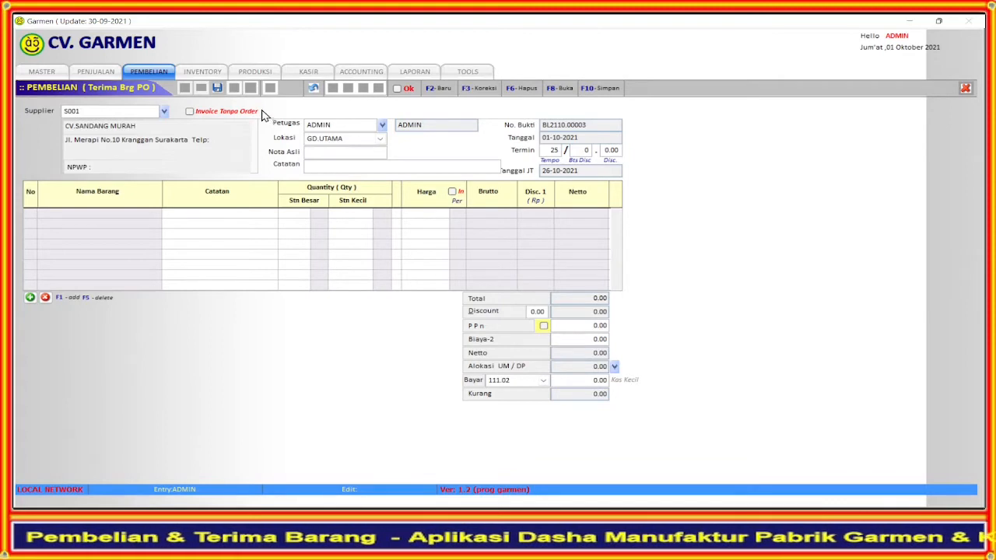
pyautogui.click(194, 114)
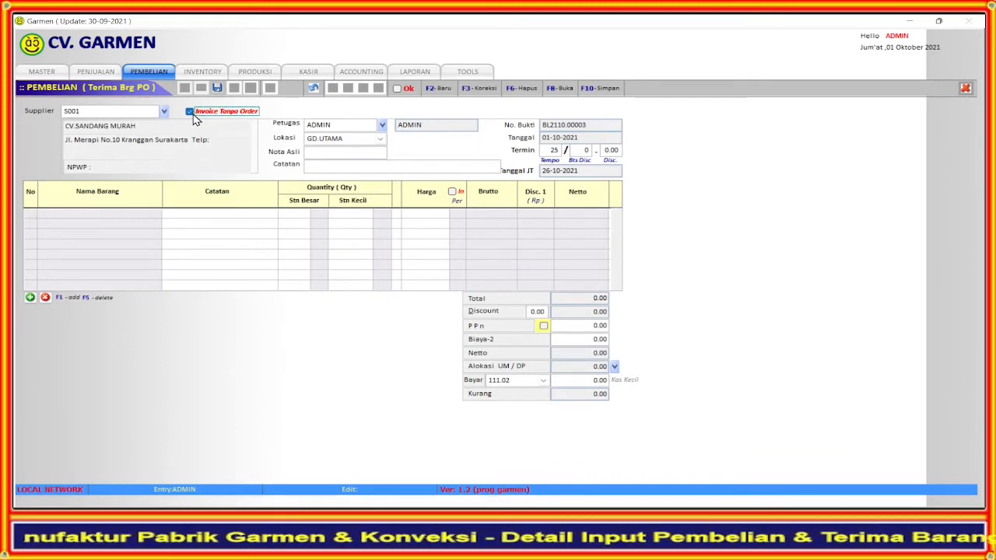
pyautogui.click(195, 119)
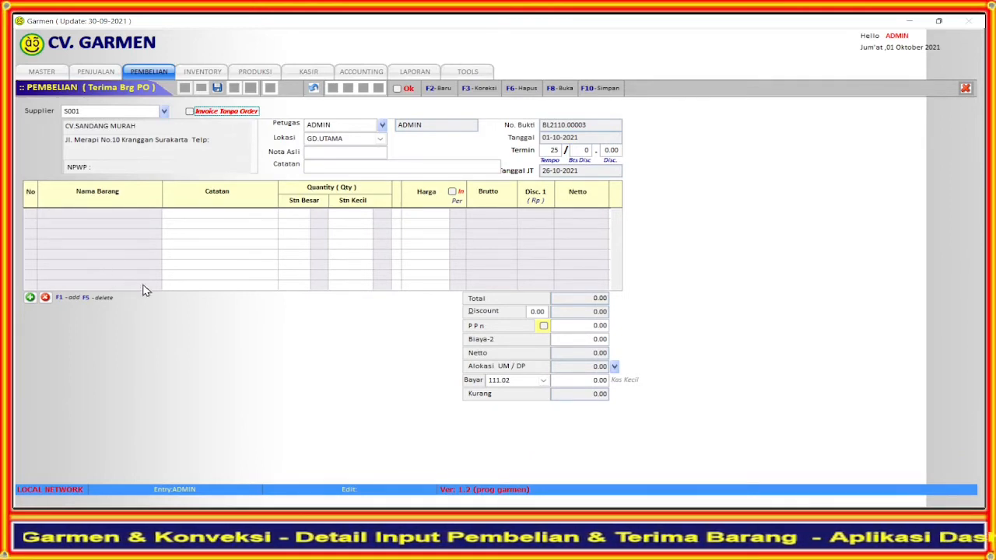
# Step: Add the Kain Tetoron Merah item to the purchase note from the supplier's outstanding order
pyautogui.click(29, 298)
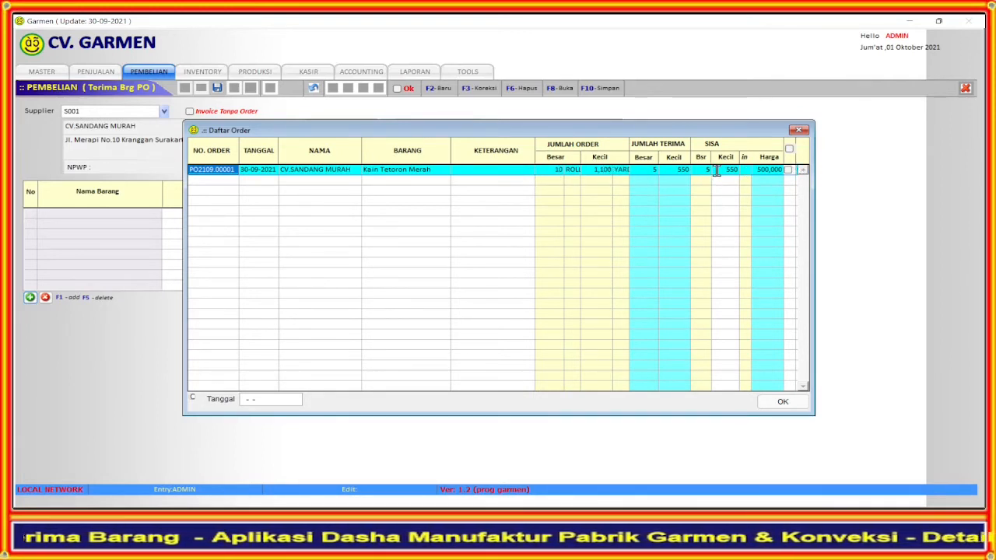
pyautogui.click(789, 169)
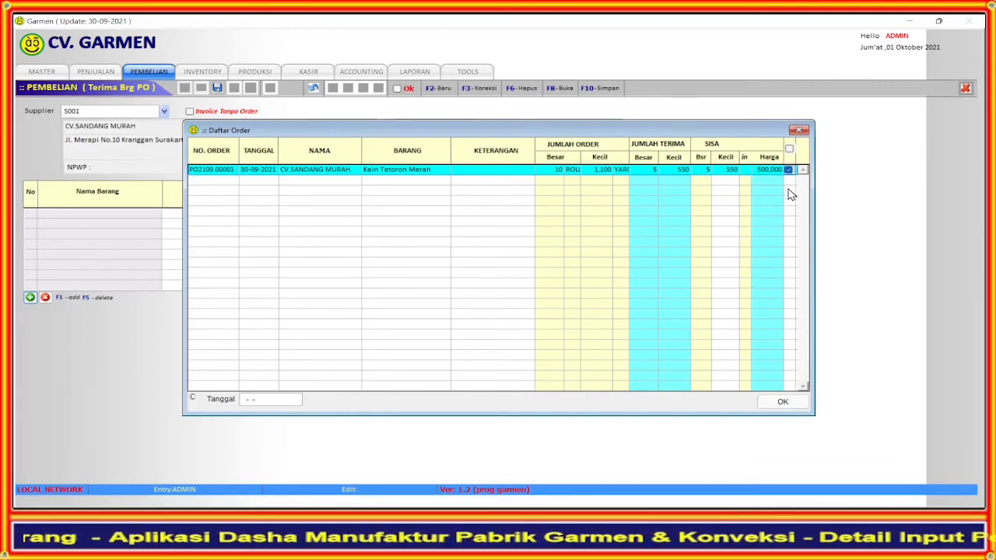
pyautogui.click(783, 403)
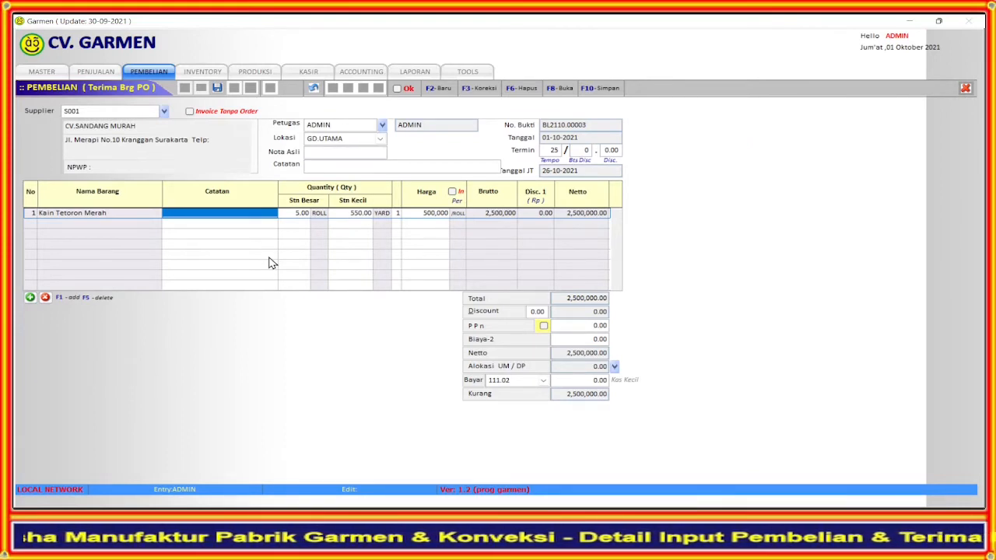
# Step: Set the received quantity of Kain Tetoron Merah to 2 rolls and 210 yards
pyautogui.press('Return')
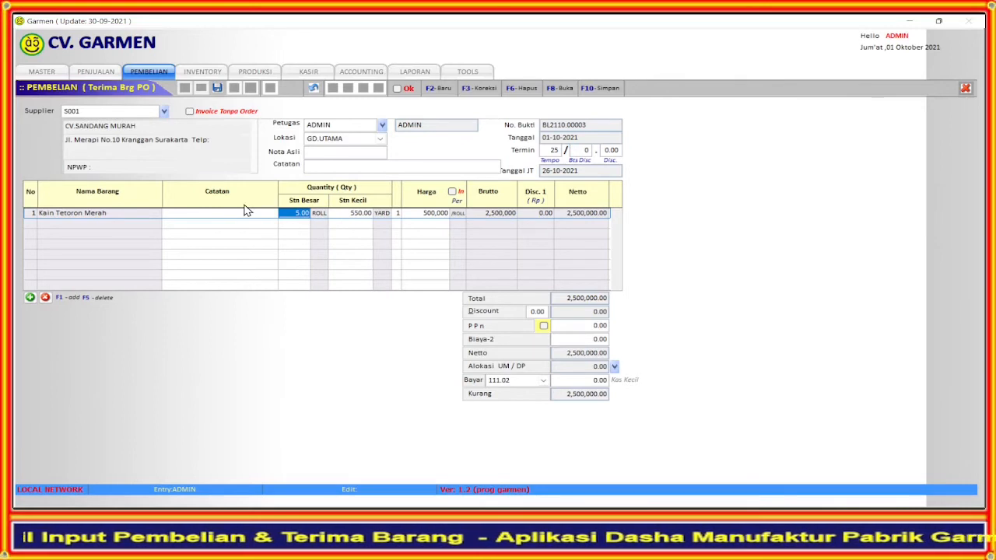
pyautogui.write('2')
pyautogui.press('Return')
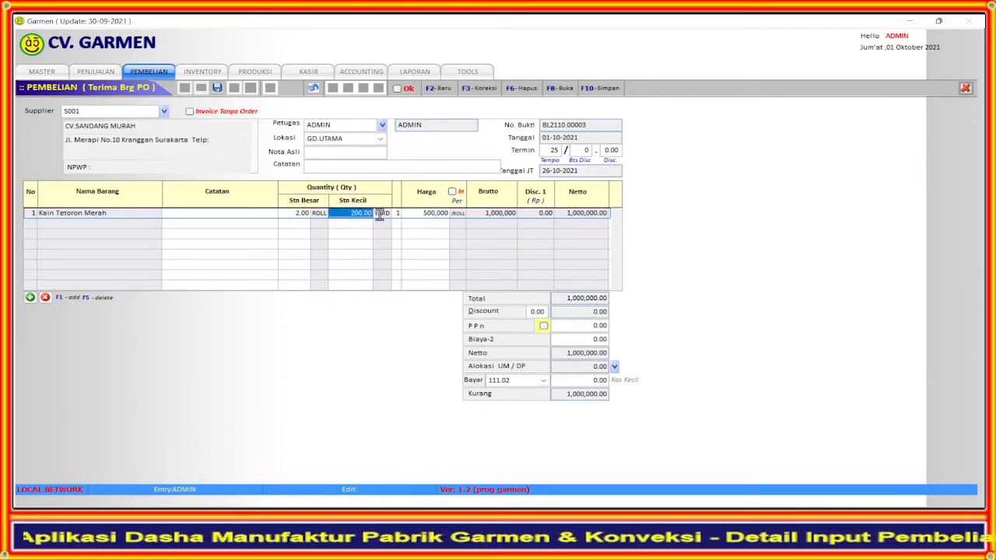
pyautogui.write('2,10')
pyautogui.press('Return')
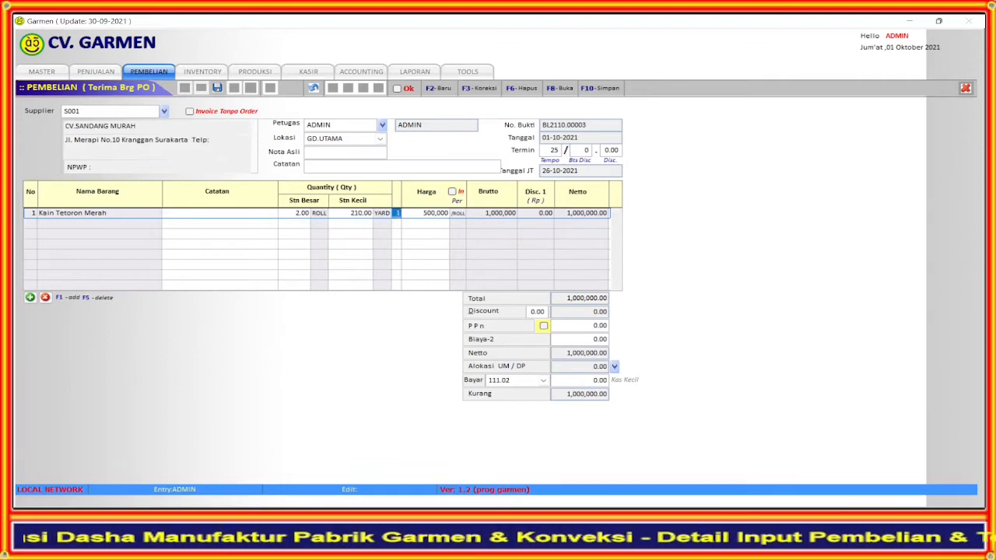
# Step: Try tax-inclusive pricing for the fabric item, and turn it off again
pyautogui.click(420, 212)
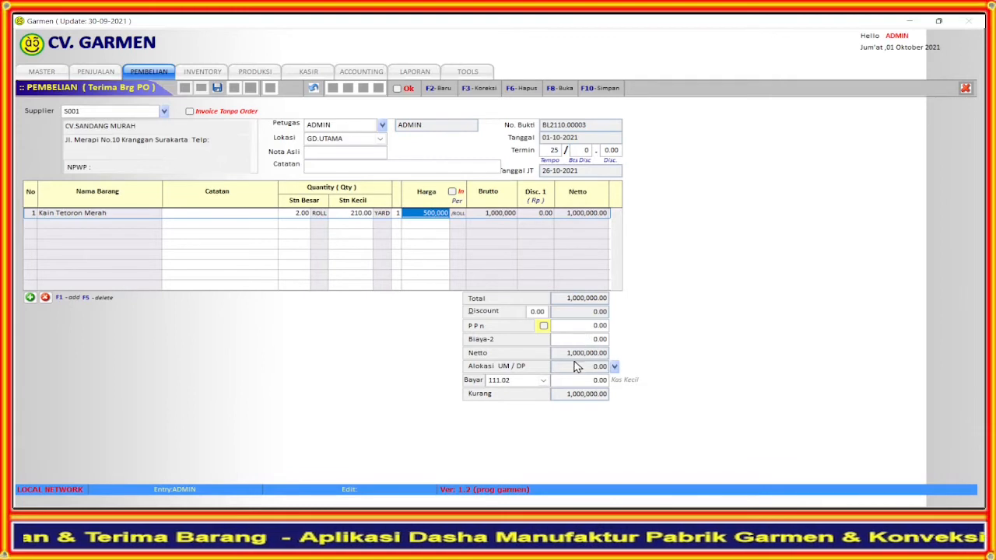
pyautogui.click(452, 192)
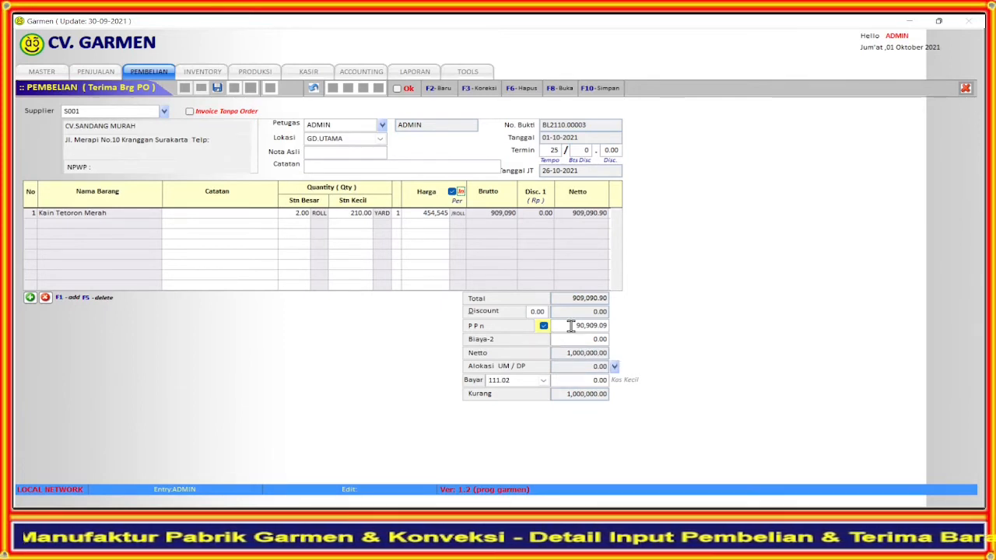
pyautogui.click(417, 215)
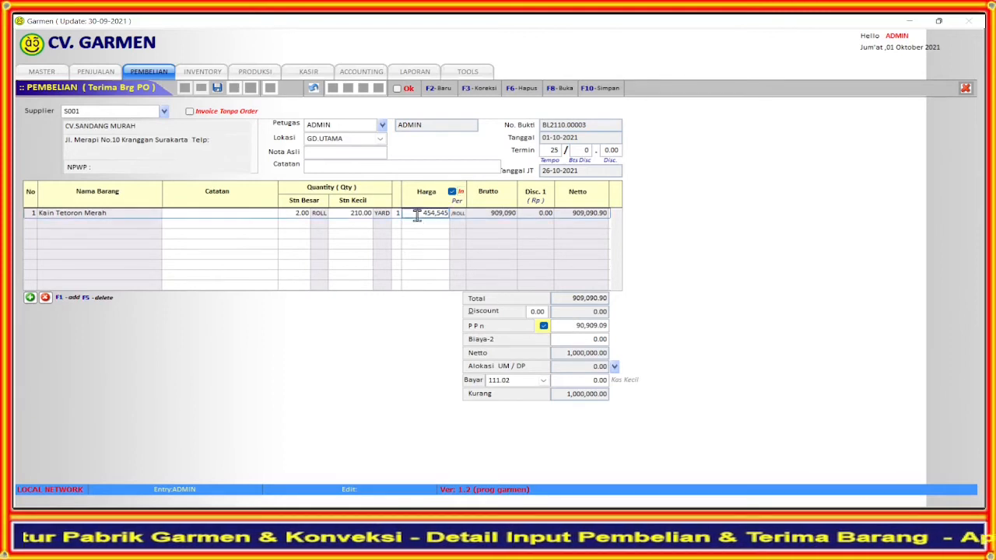
pyautogui.click(452, 191)
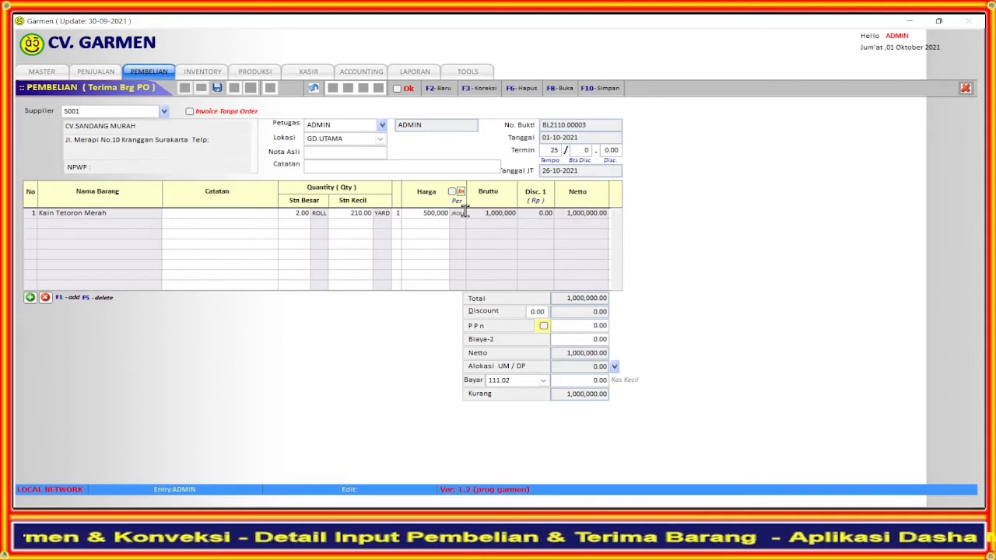
# Step: Apply PPN tax to the purchase, keeping the discount at 0.00
pyautogui.click(534, 311)
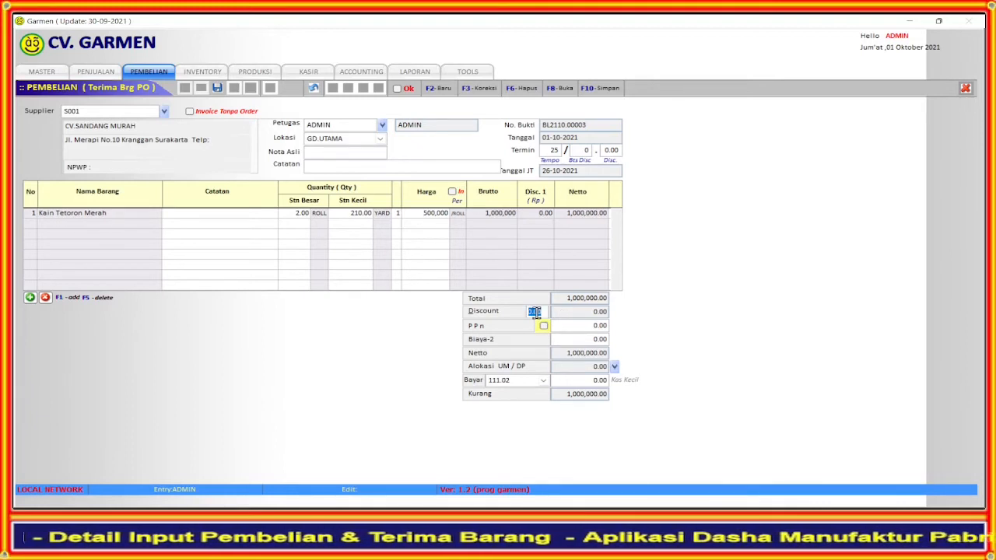
pyautogui.write('10')
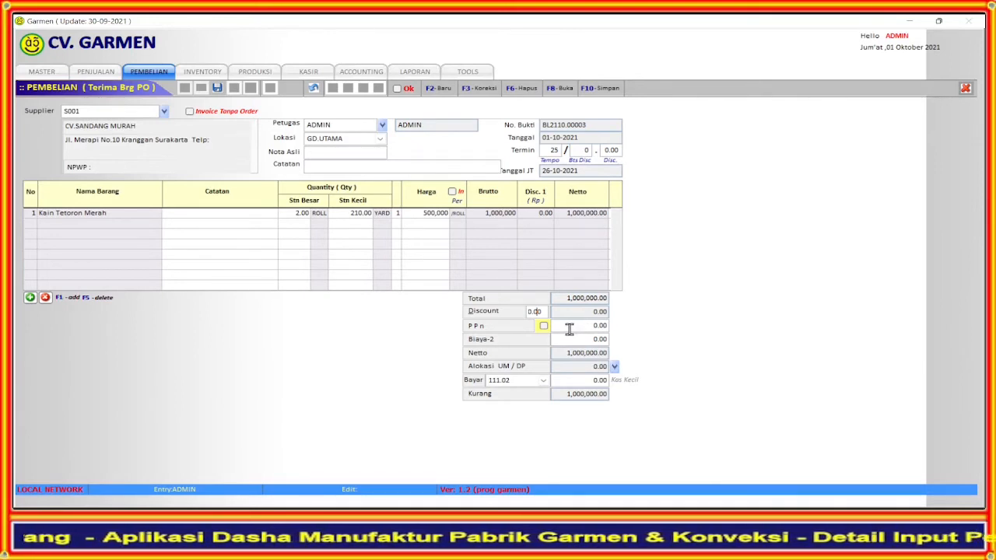
pyautogui.click(544, 327)
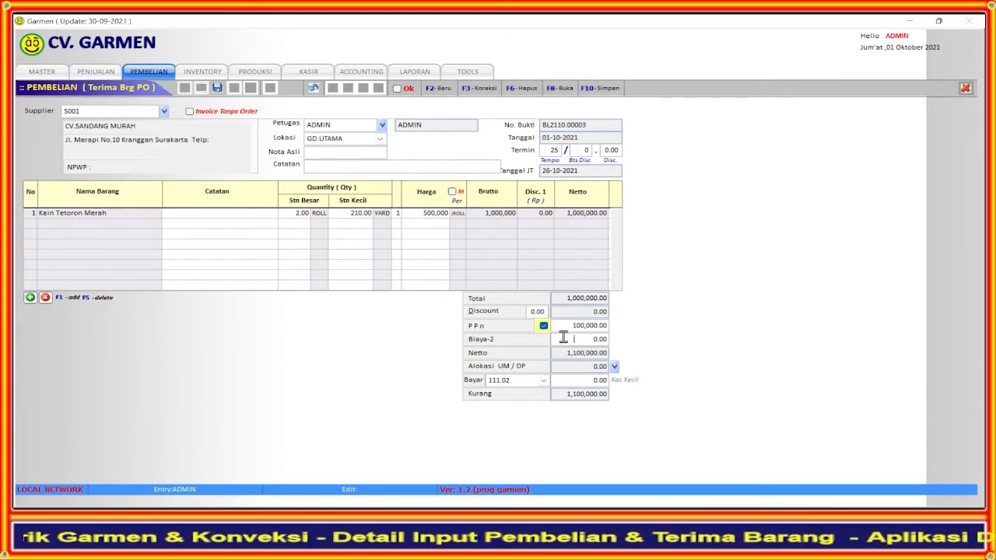
# Step: Allocate 100,000 of the purchase order's down payment to this purchase
pyautogui.click(614, 367)
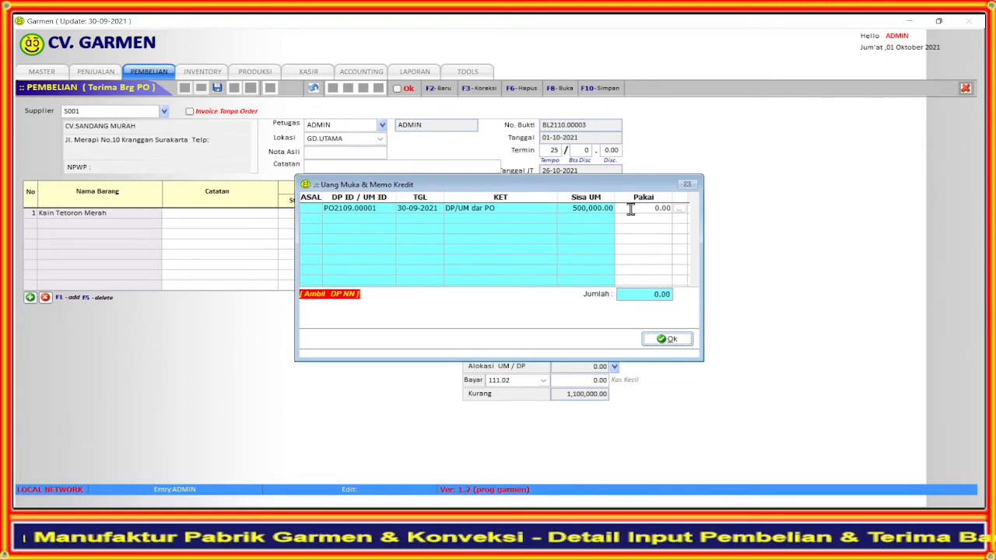
pyautogui.click(680, 209)
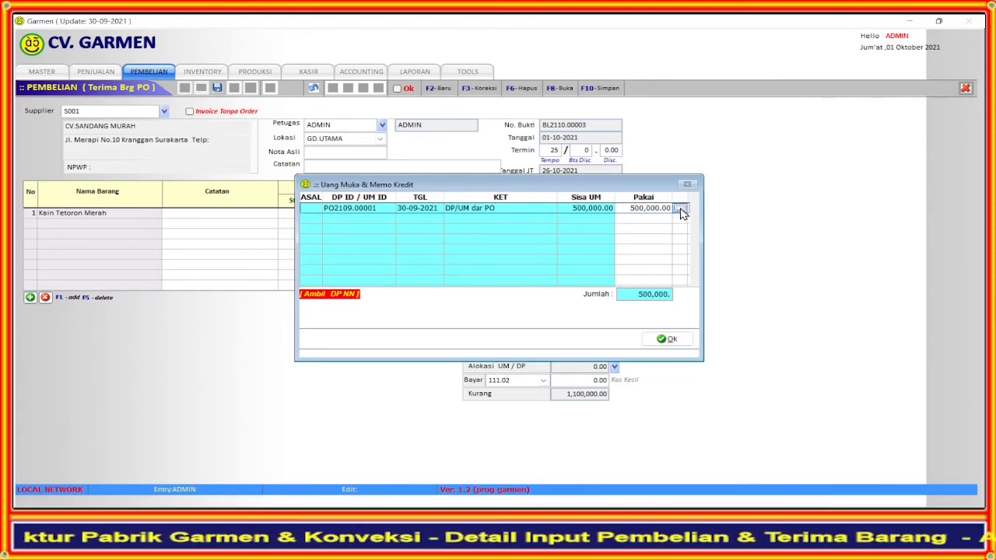
pyautogui.click(623, 208)
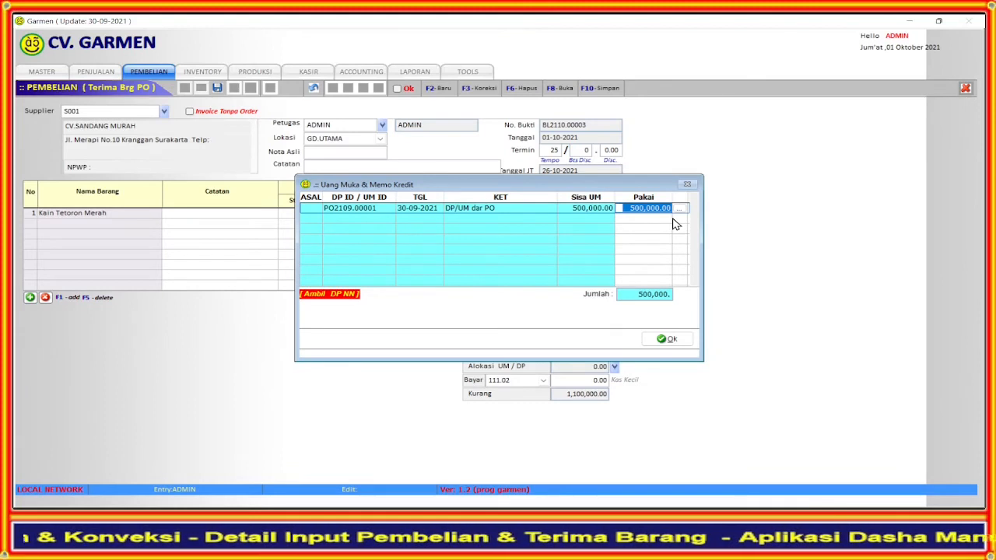
pyautogui.write('10,000,0')
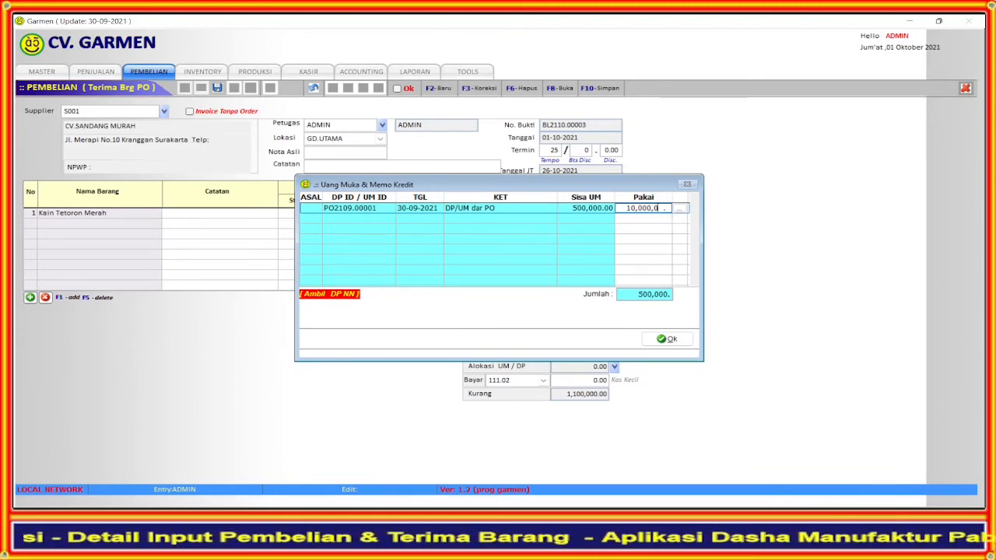
pyautogui.press('Return')
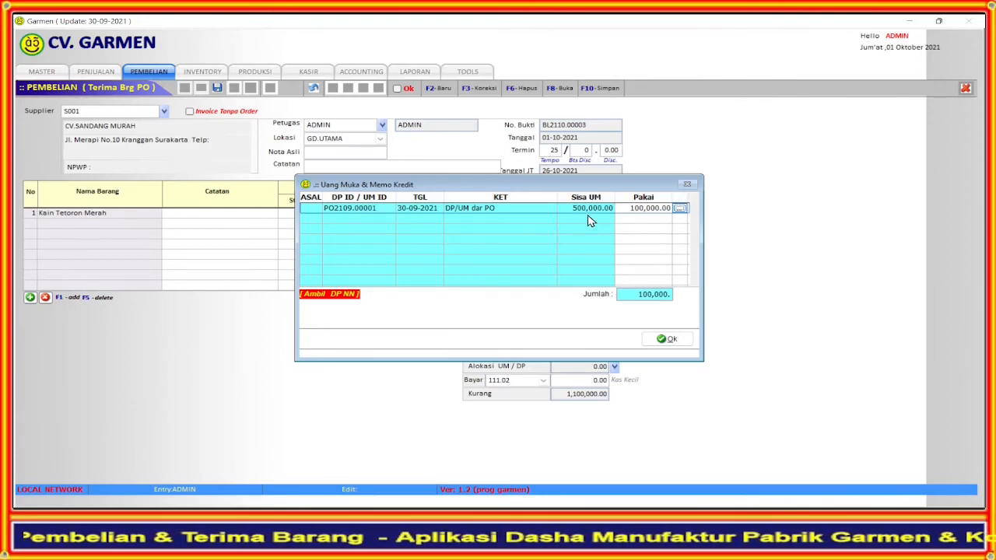
pyautogui.click(666, 341)
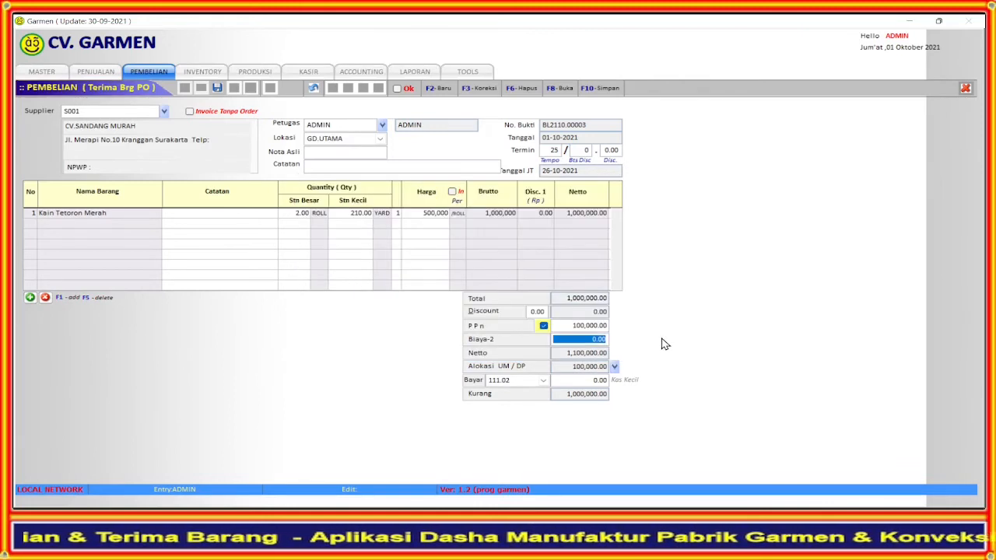
pyautogui.click(564, 381)
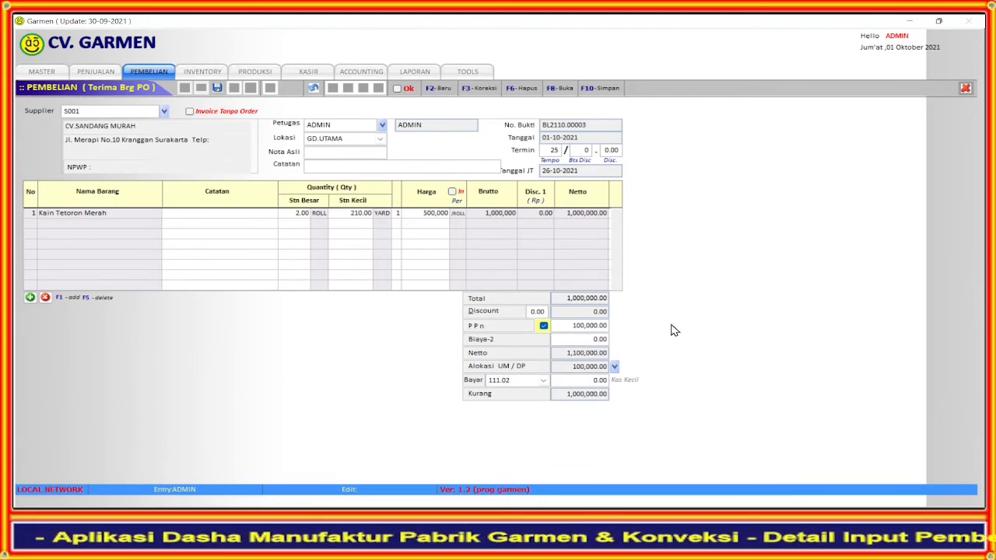
# Step: Enter a payment of 500,000 from account 111.02 Kas Kecil and save the purchase
pyautogui.write('5000000,')
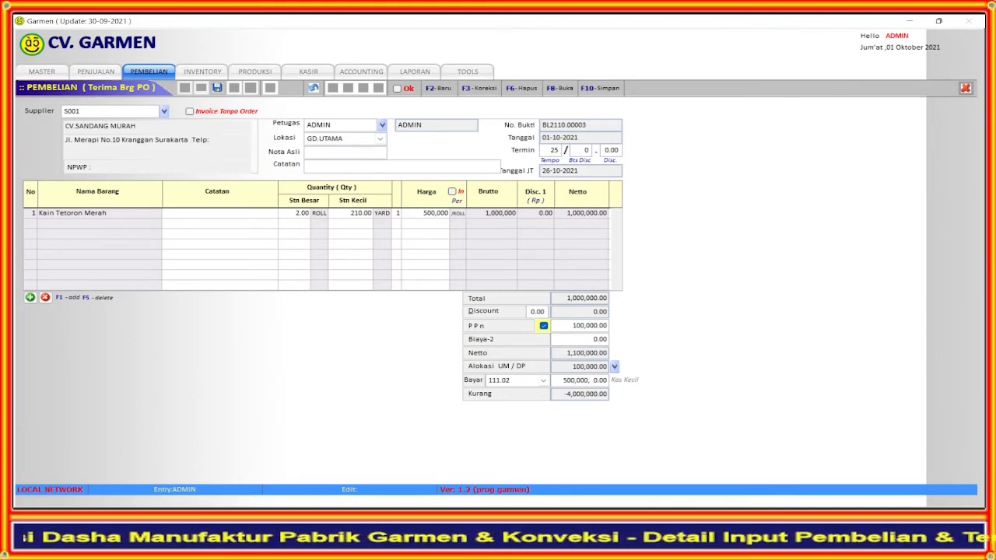
pyautogui.press('Return')
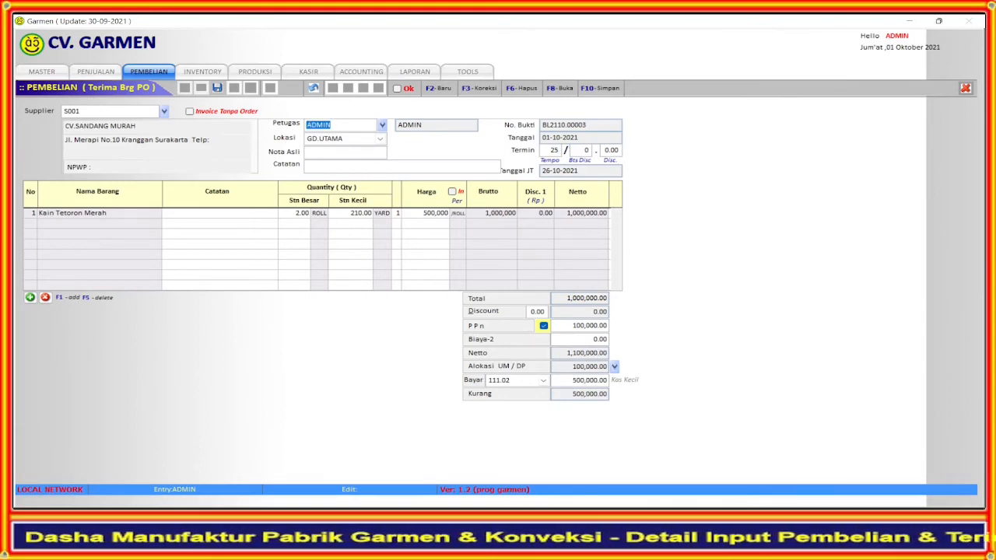
pyautogui.click(528, 382)
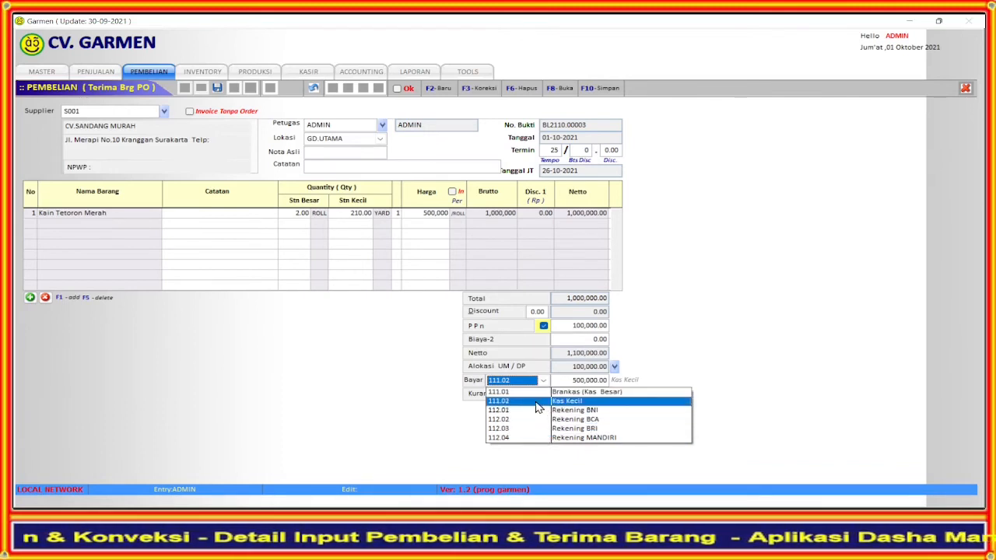
pyautogui.click(536, 406)
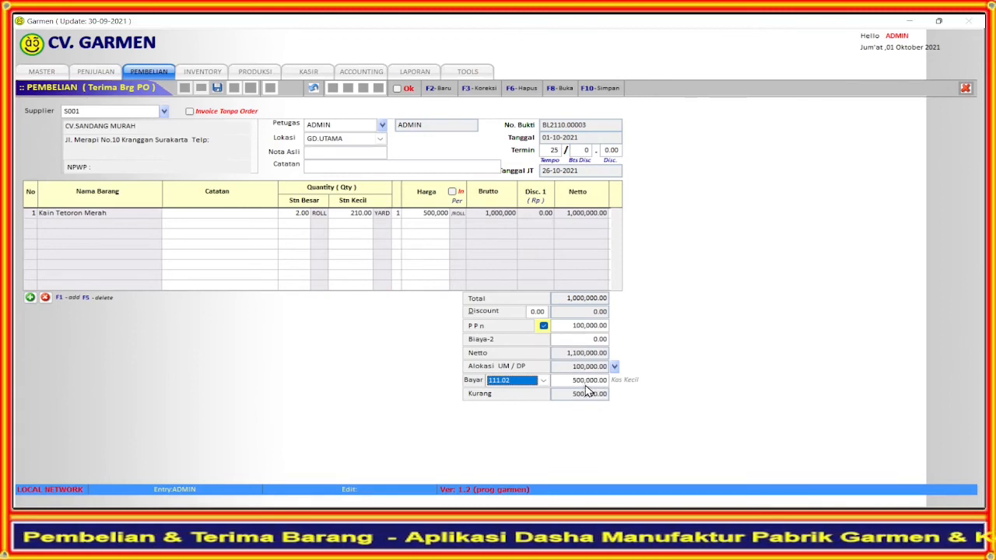
pyautogui.click(218, 90)
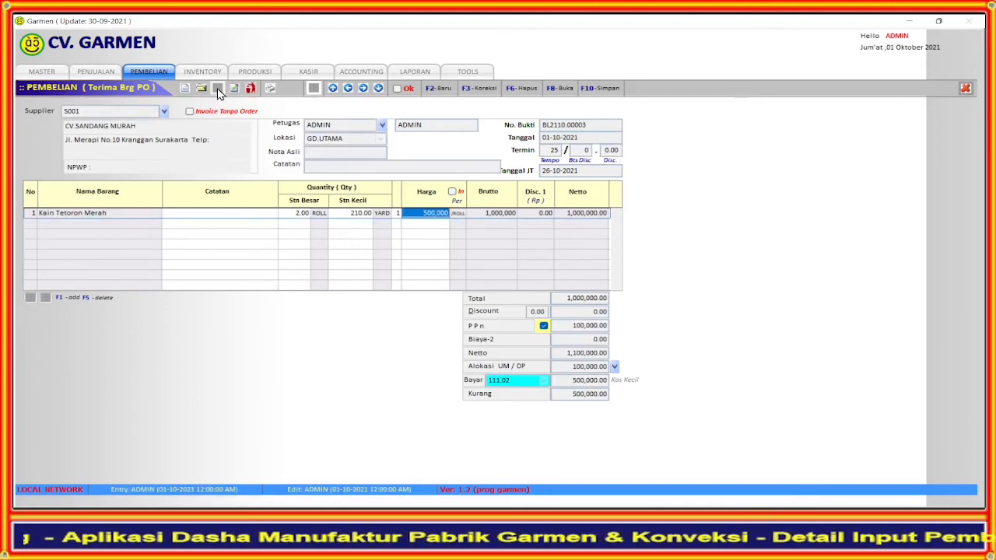
# Step: Preview the printed purchase note for the saved transaction, and return to the purchase form
pyautogui.click(270, 90)
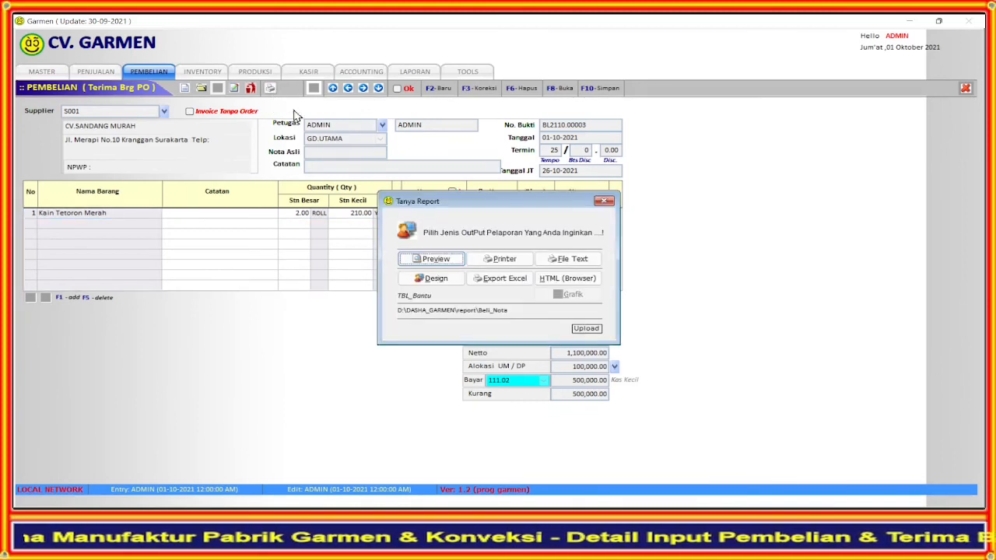
pyautogui.click(450, 260)
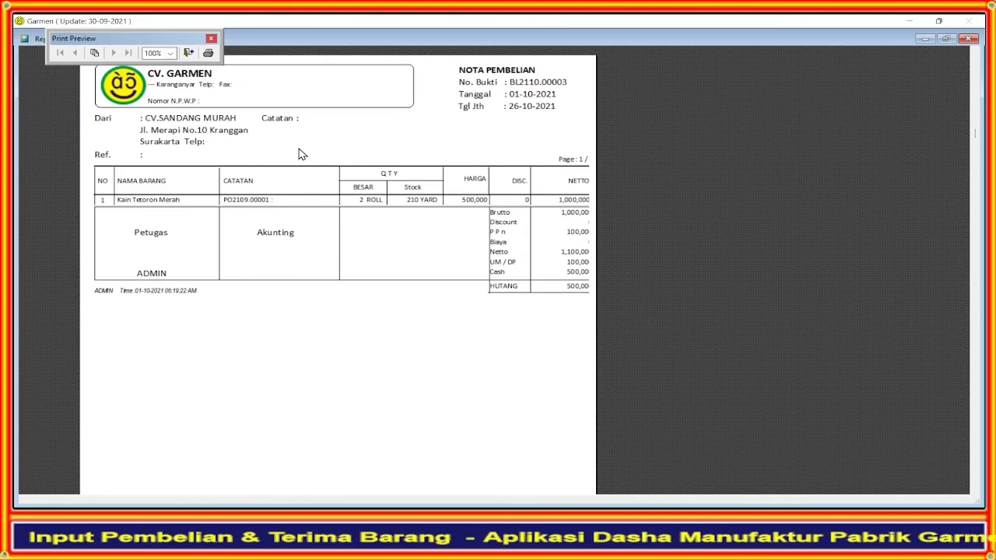
pyautogui.click(189, 52)
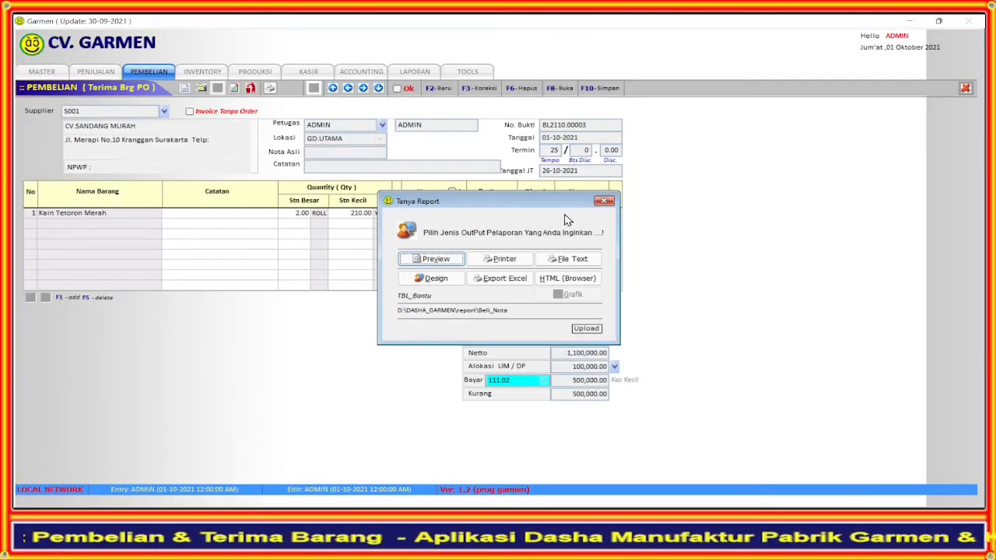
pyautogui.click(603, 201)
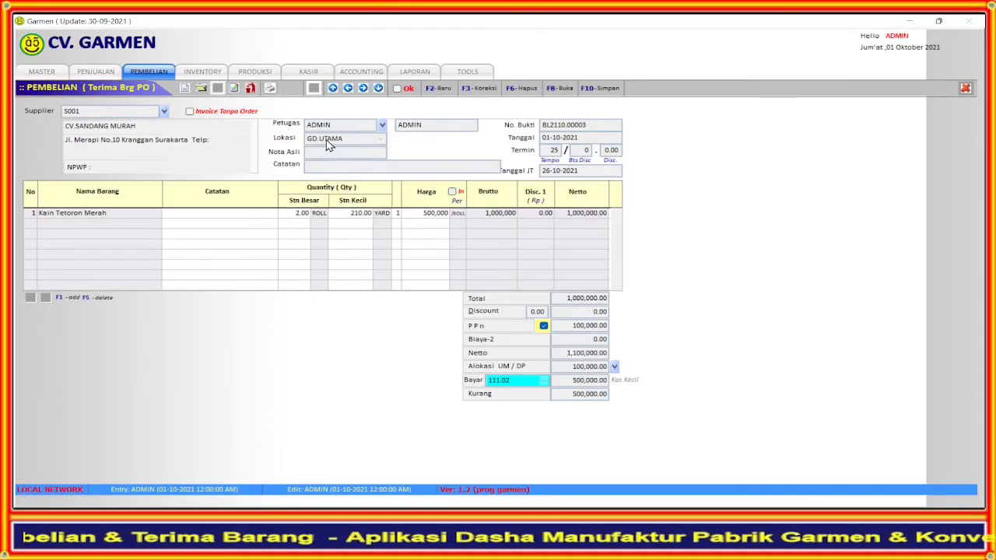